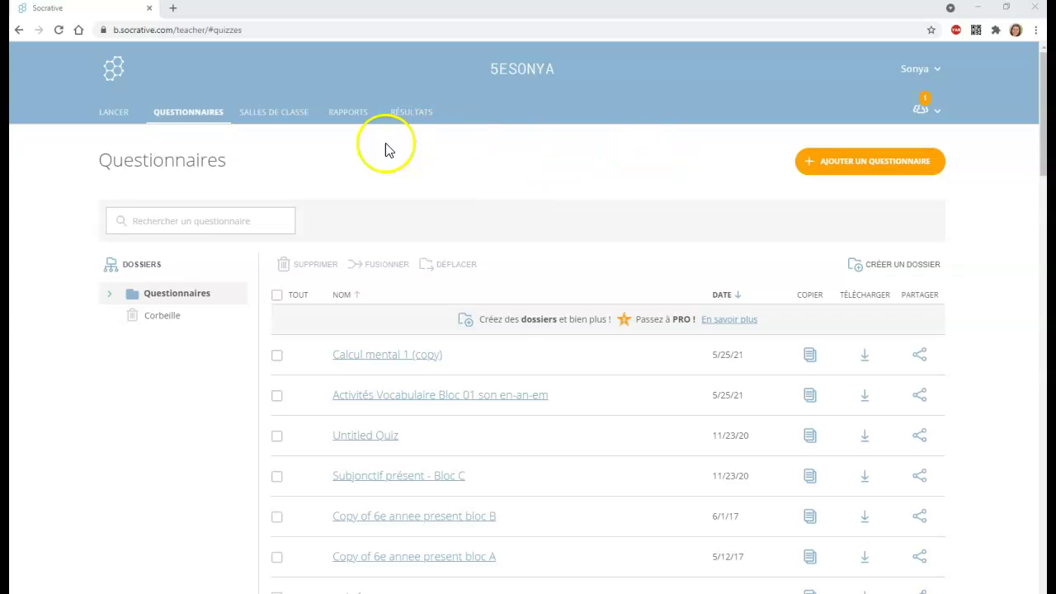
Create a new questionnaire and start it with a multiple-choice question.
click(114, 115)
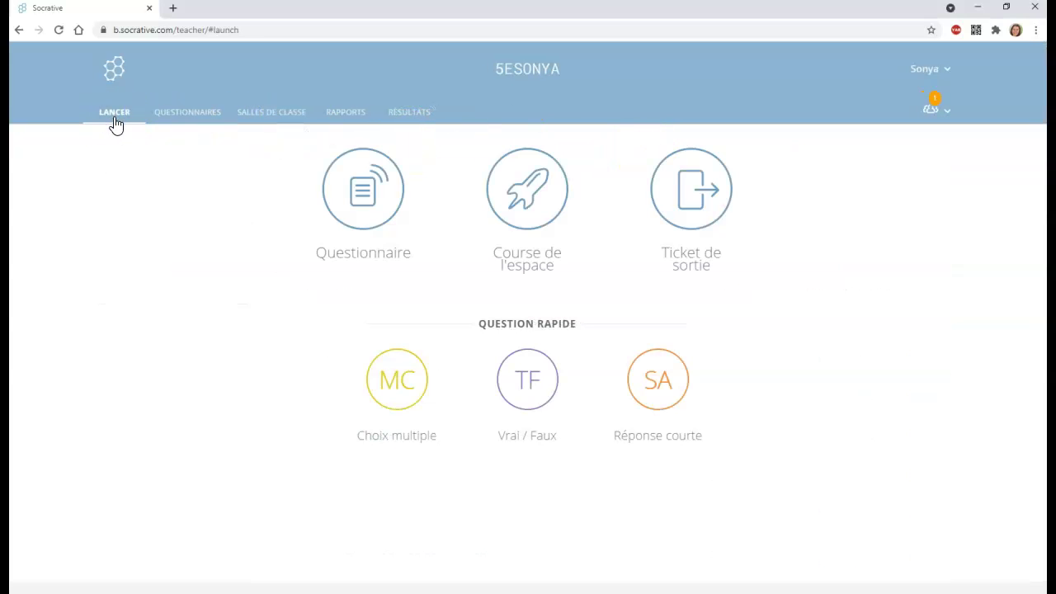
click(183, 117)
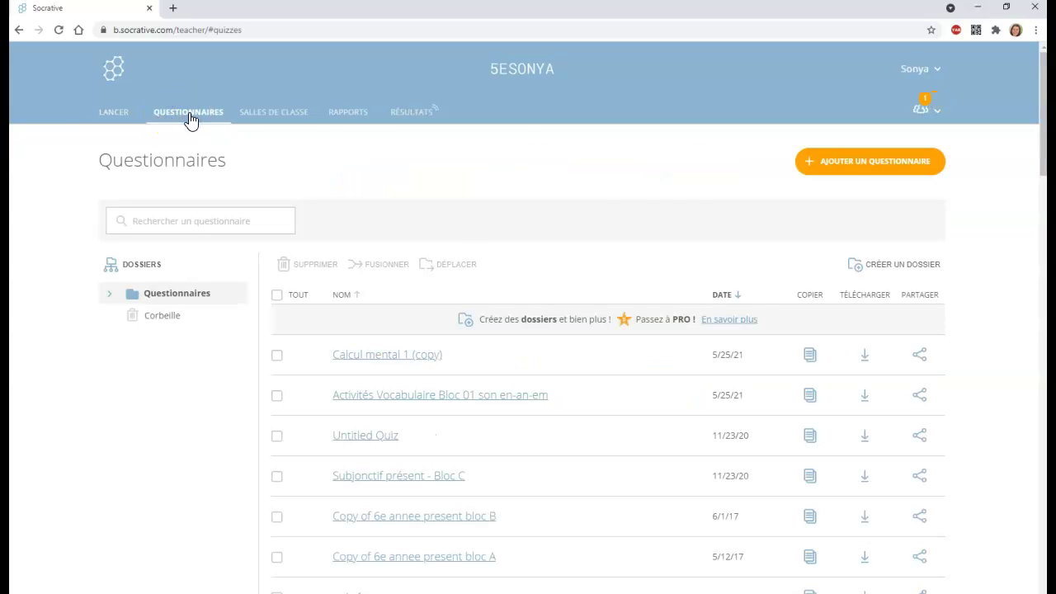
click(861, 170)
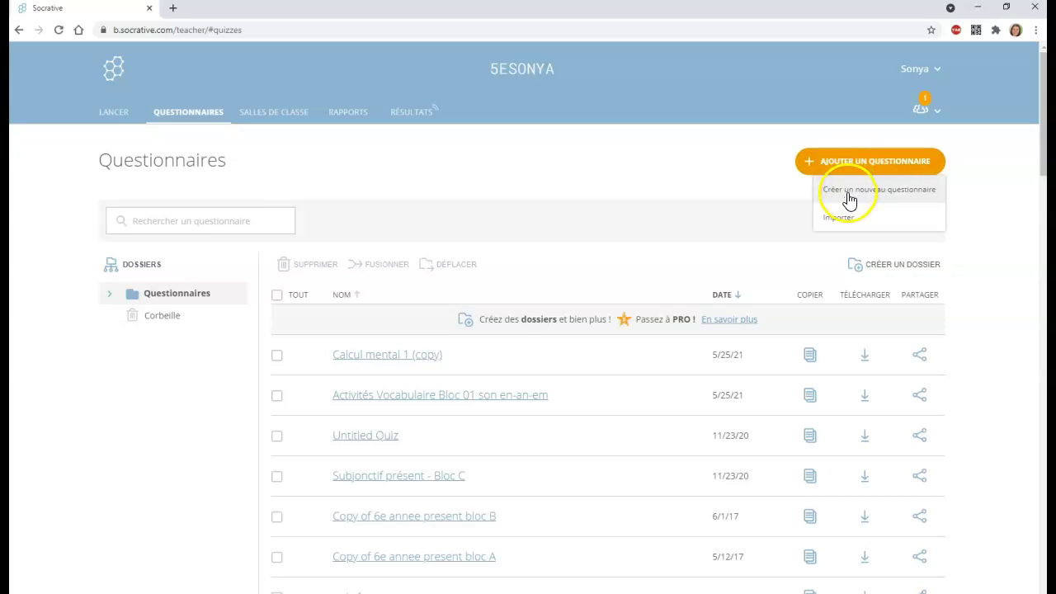
click(849, 200)
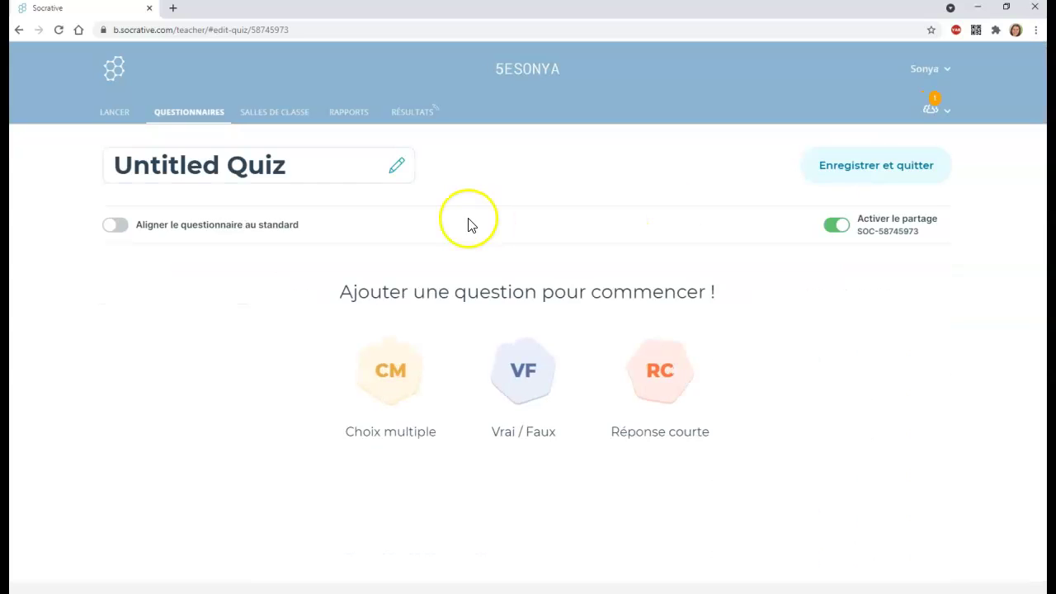
click(401, 373)
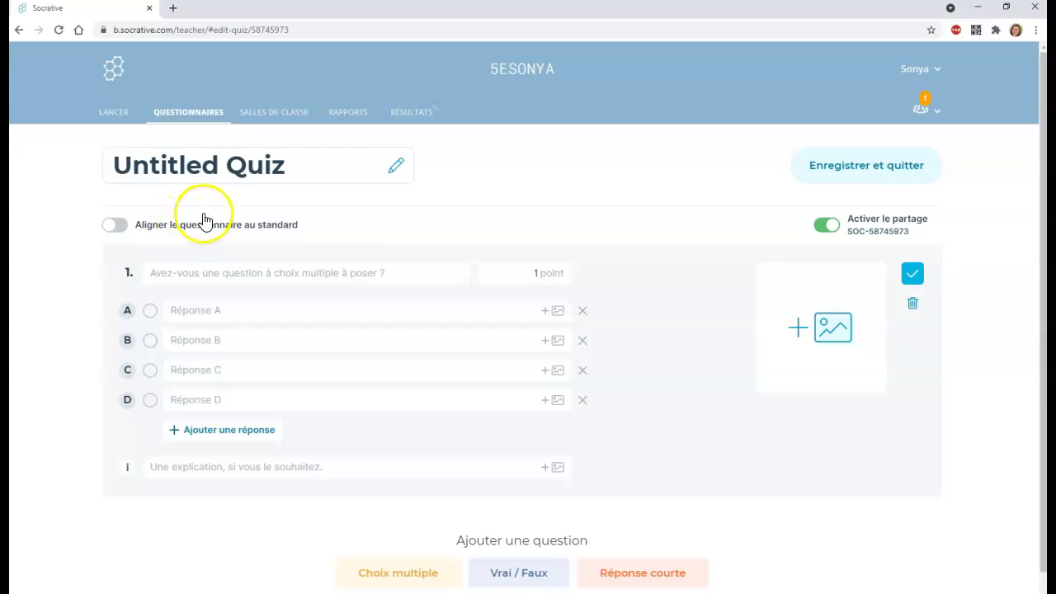
Title the quiz "Test QI" and enter "Question?" as the text of the first question.
click(207, 165)
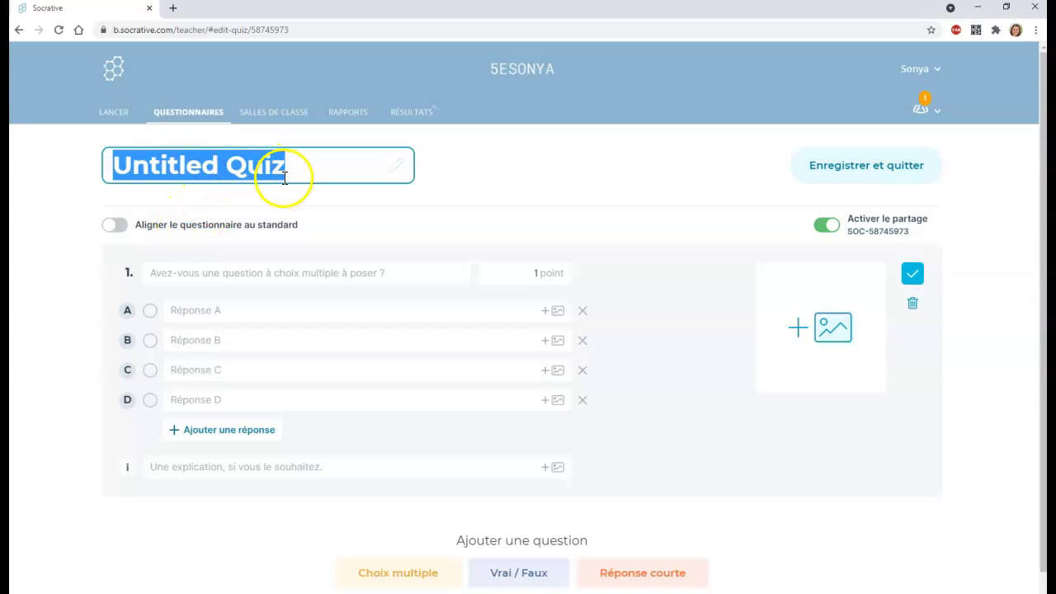
text(Test QI)
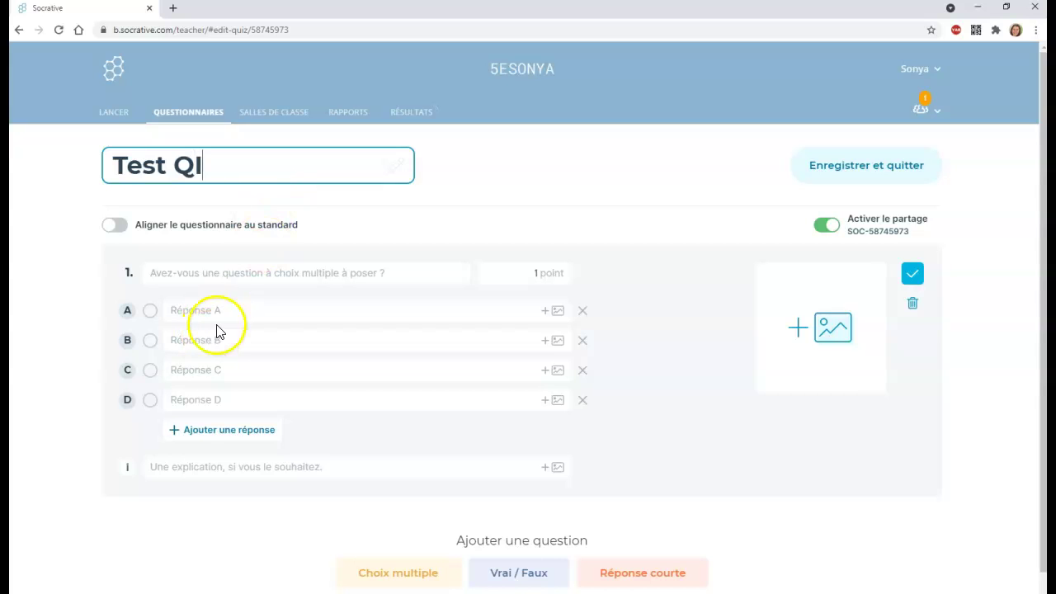
click(214, 274)
text(Question?)
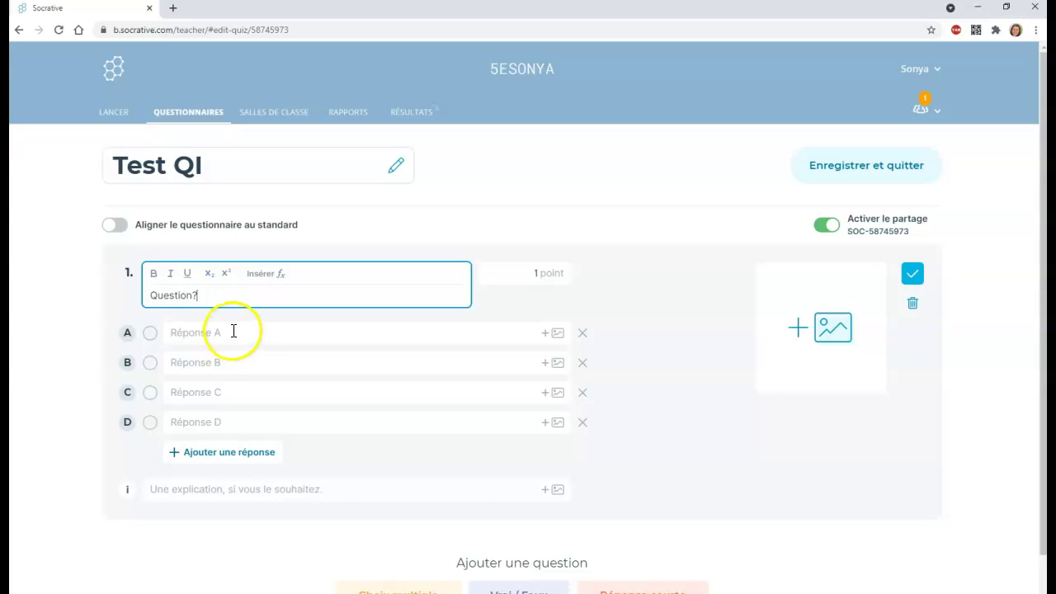
Try to add an image to answer A of the first question.
click(236, 331)
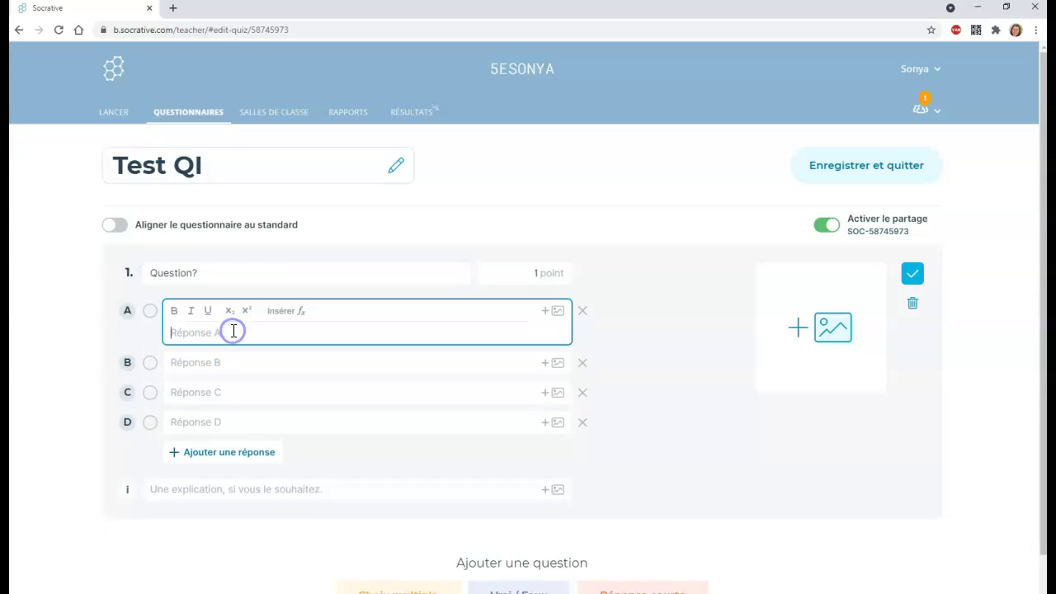
click(557, 313)
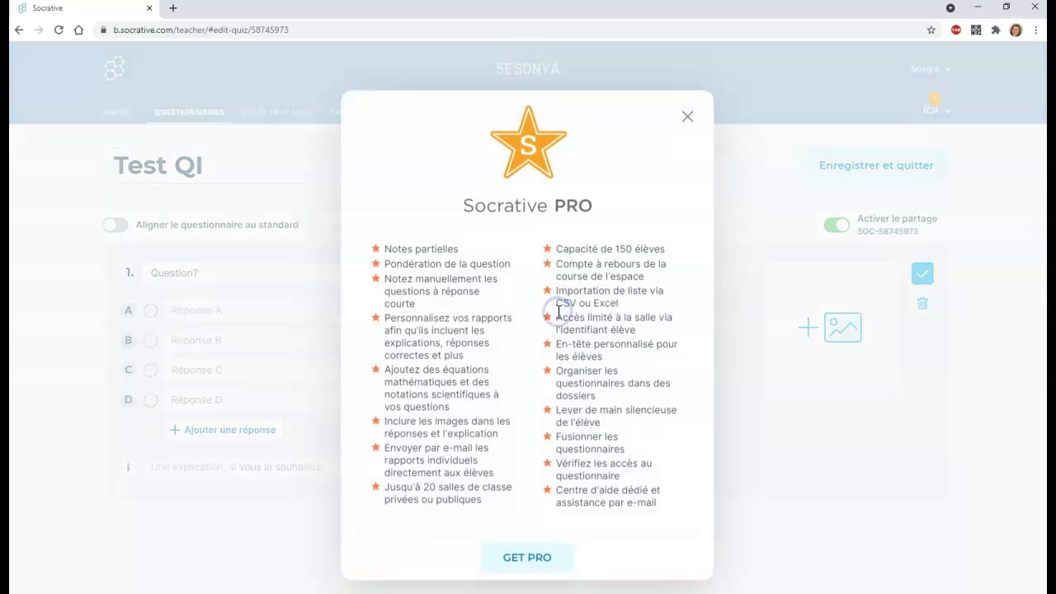
click(687, 116)
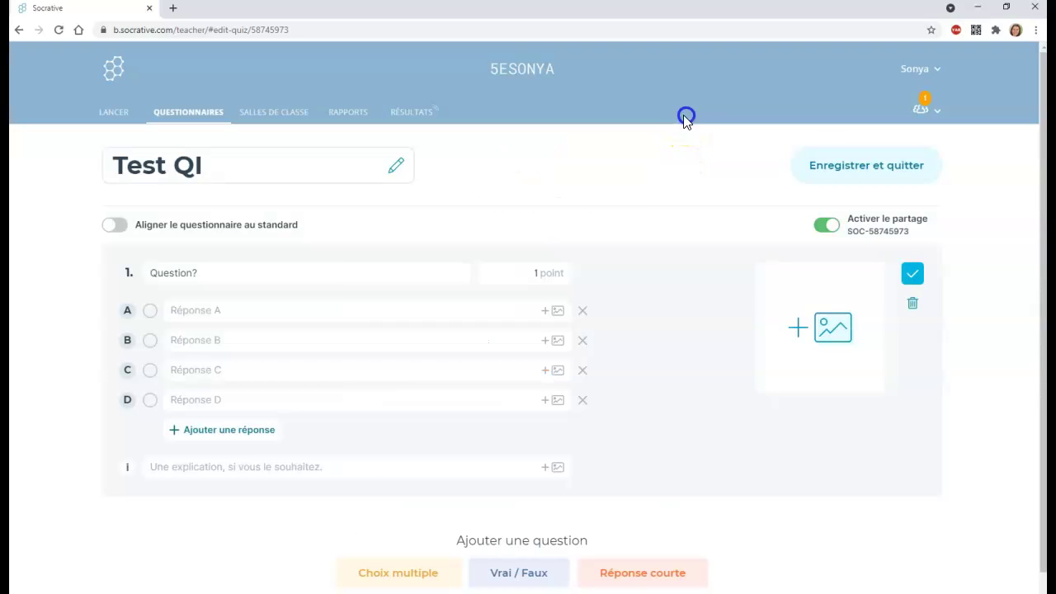
Fill answers A to D of the first question with 1, 2, 3 and 4, and add an empty answer E.
click(187, 310)
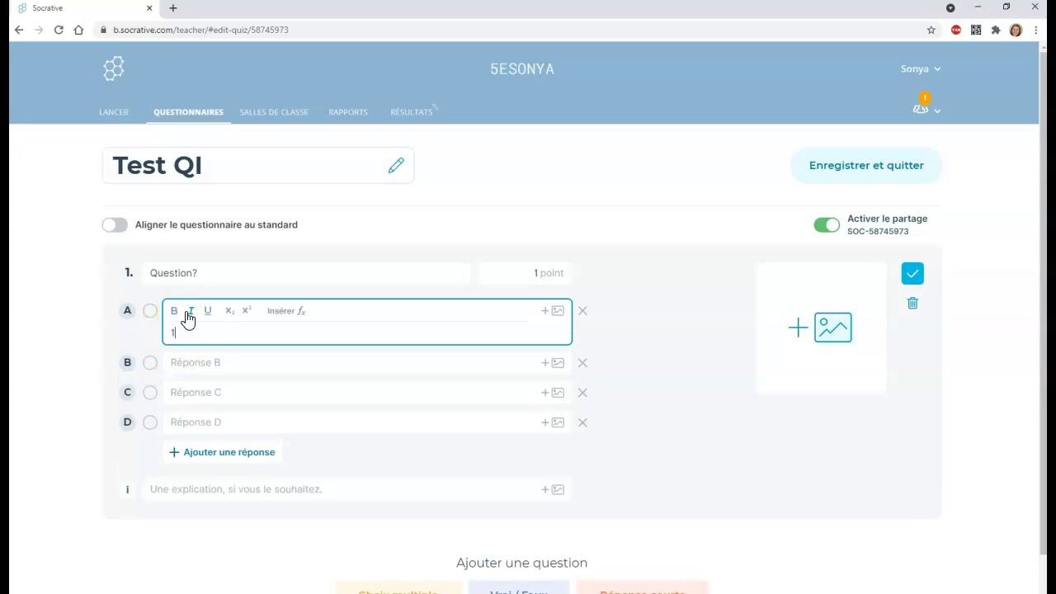
click(183, 368)
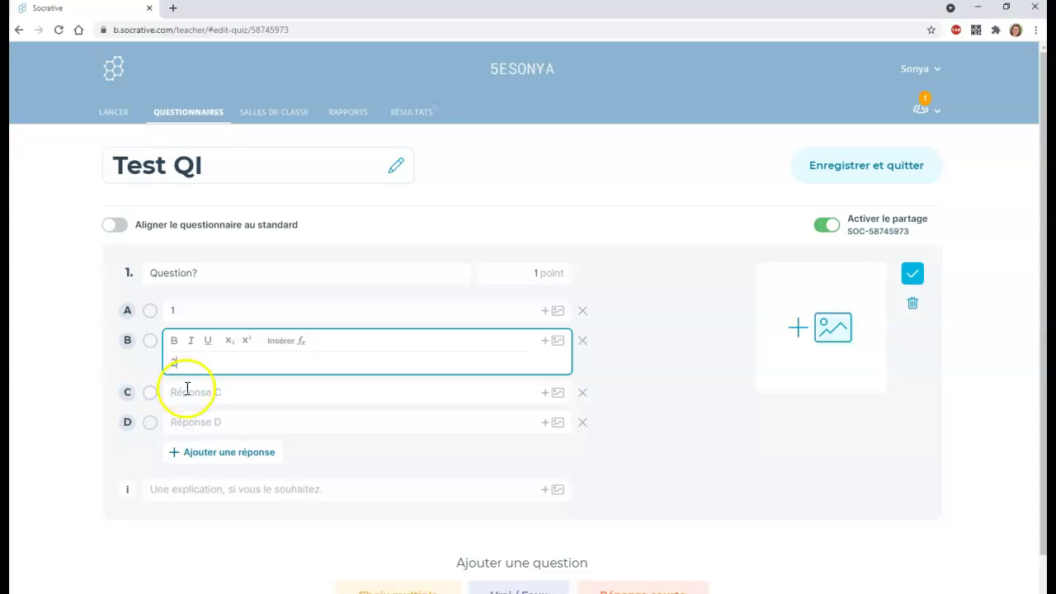
click(188, 390)
click(196, 421)
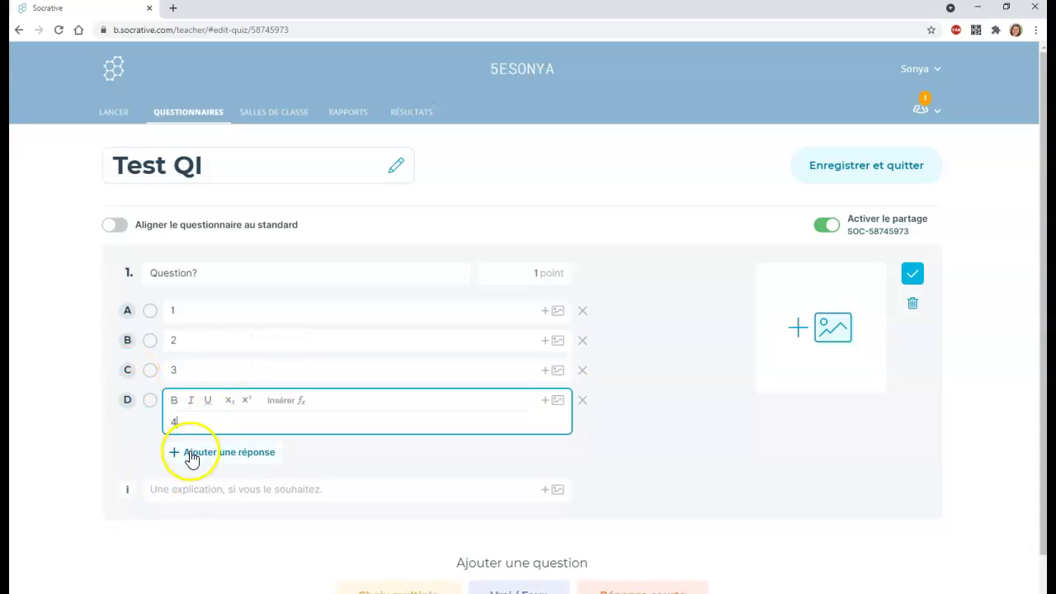
click(208, 453)
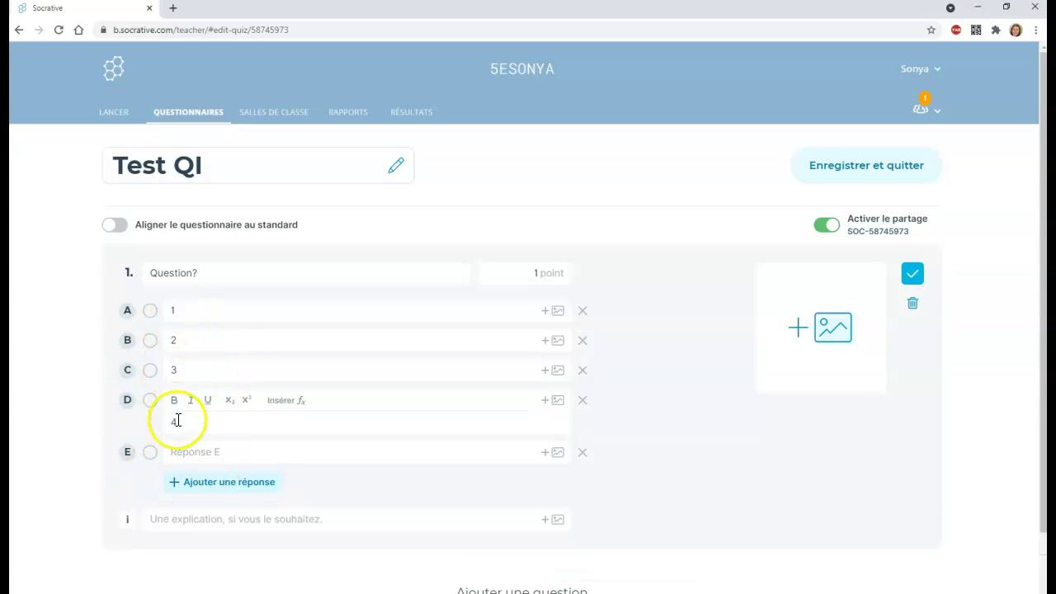
Mark answer C as correct and attach the image brain-2062057_1280 from the Images folder to the first question.
click(150, 371)
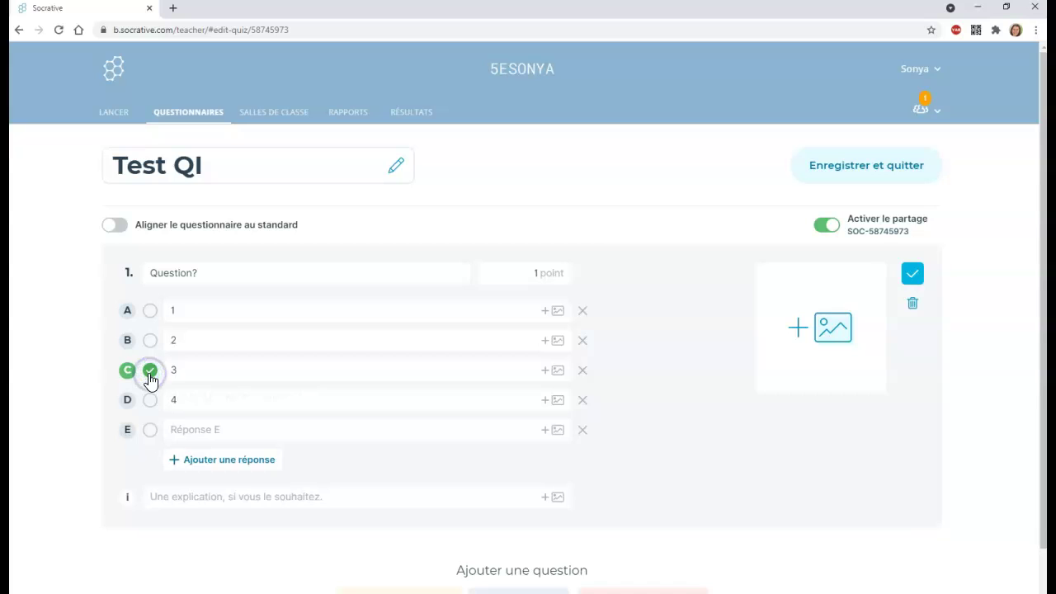
scroll(346, 365, down, 1)
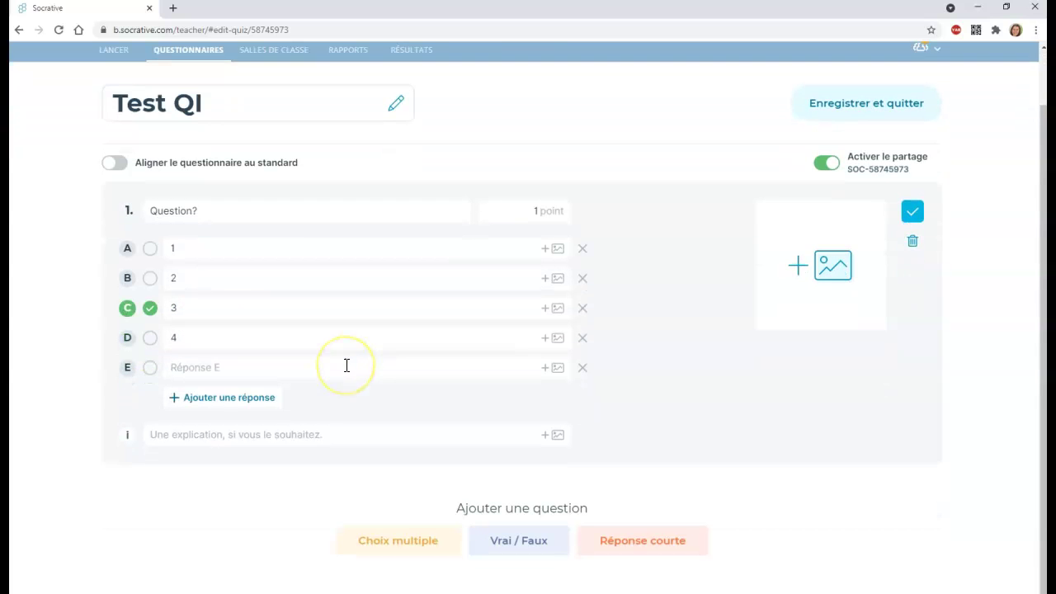
click(836, 267)
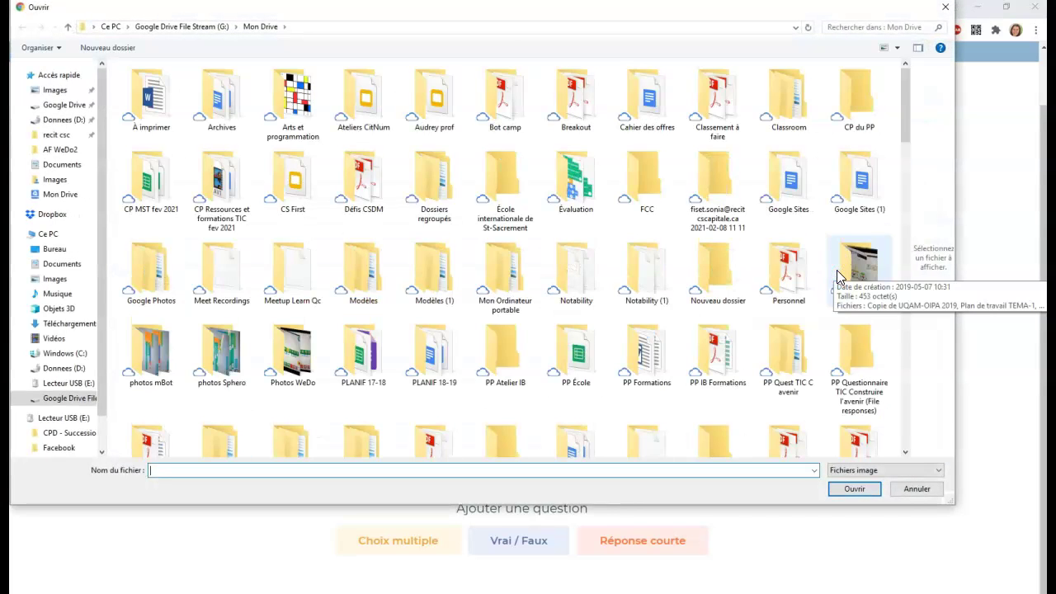
click(51, 179)
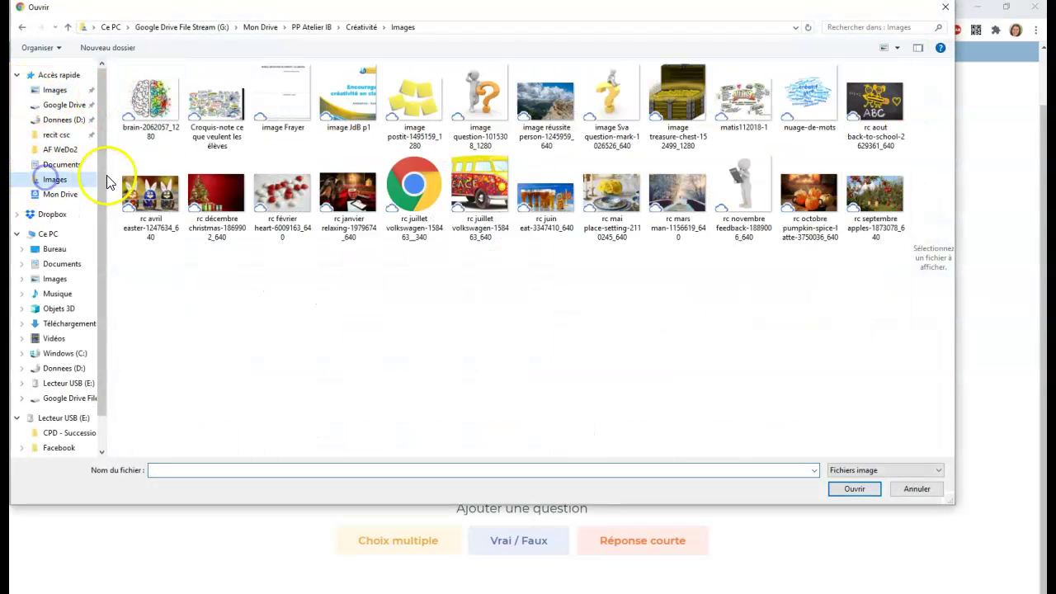
double_click(149, 103)
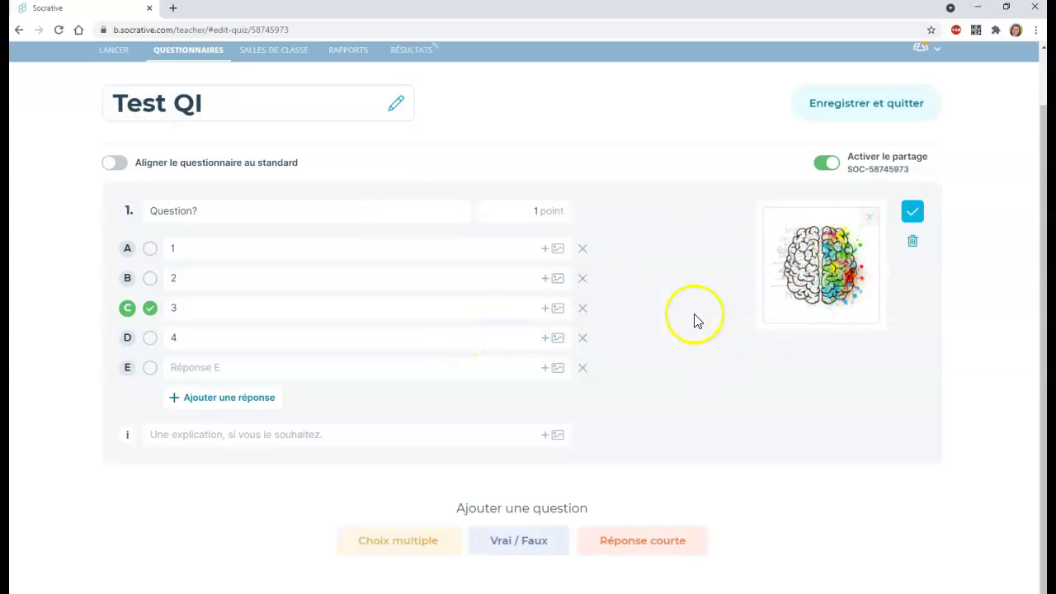
Add a true/false question with the text "Question" and Vrai as the correct answer, leaving its explanation empty.
scroll(732, 310, down, 1)
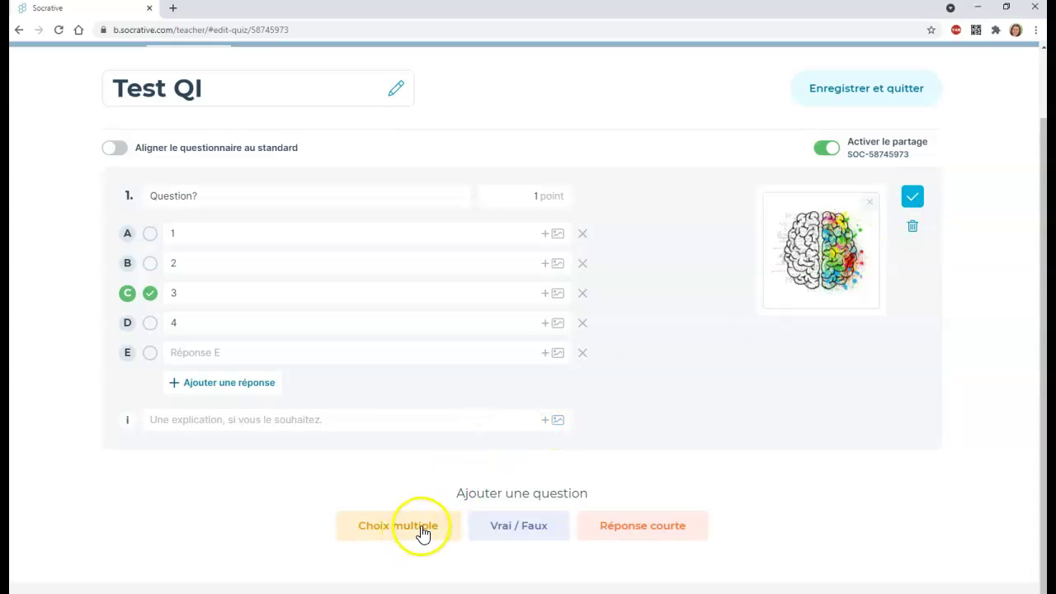
click(495, 533)
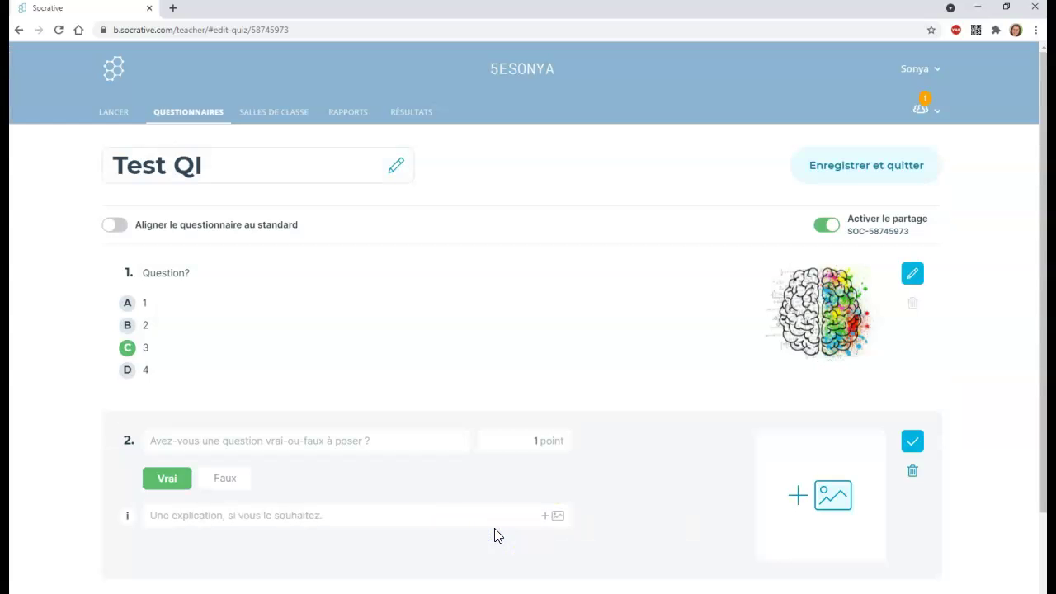
click(213, 376)
text(Question)
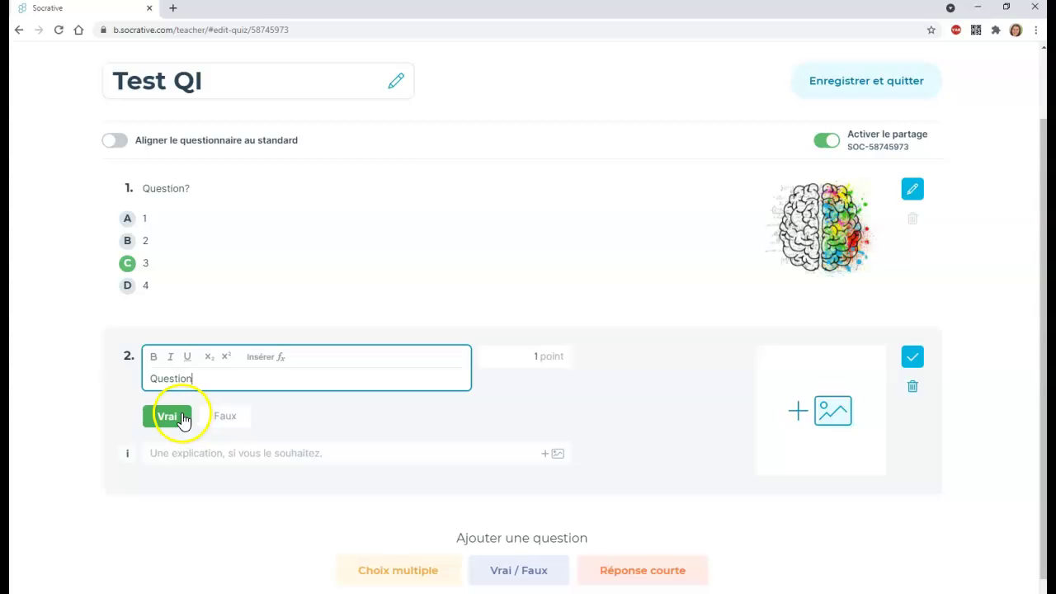
click(171, 421)
click(224, 397)
click(169, 399)
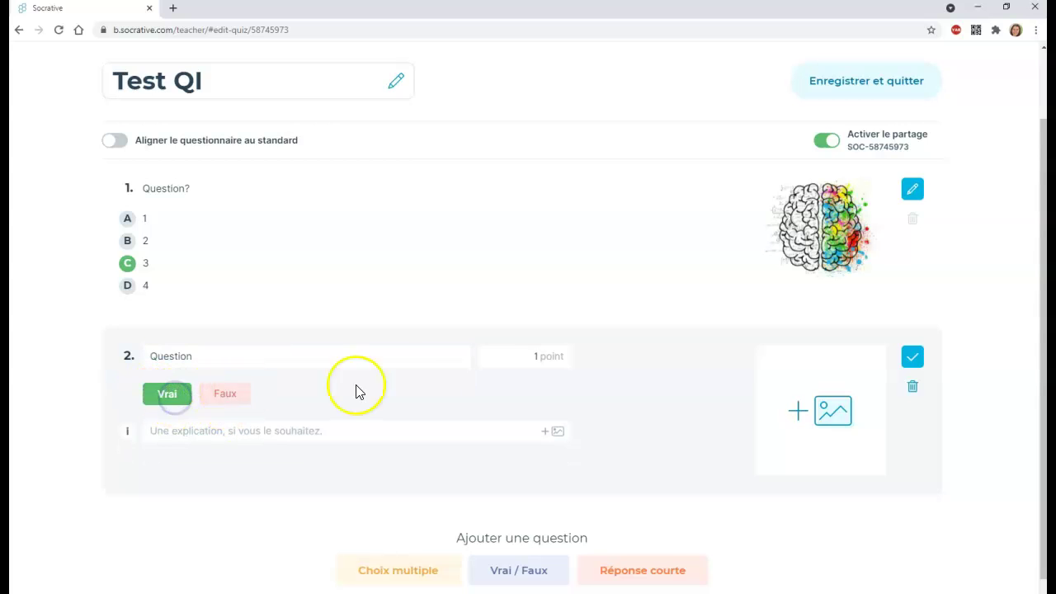
click(297, 433)
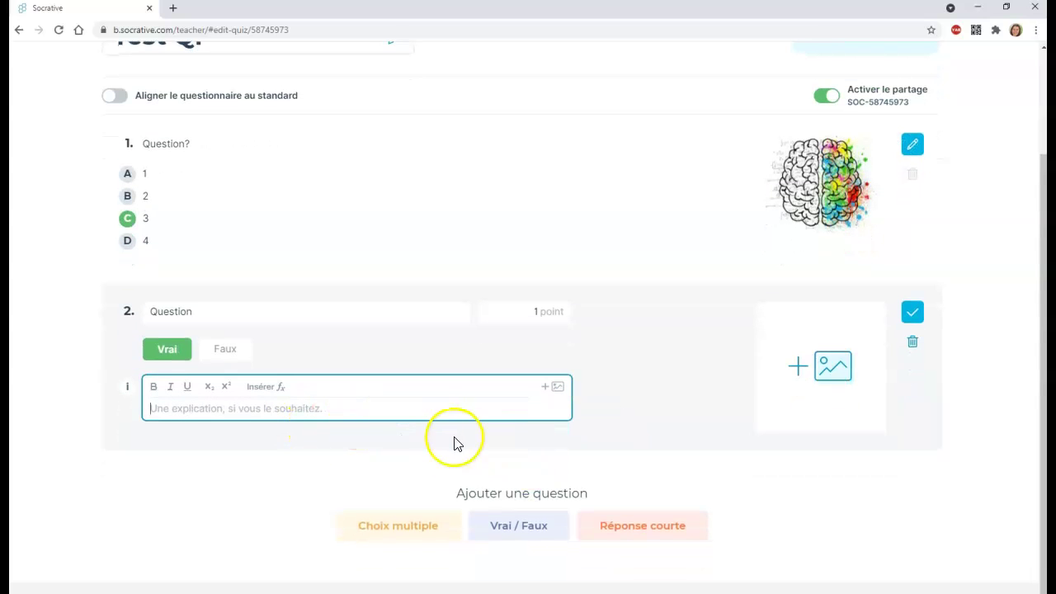
Add a short-answer question as question 3, leaving its text and answers blank.
click(640, 528)
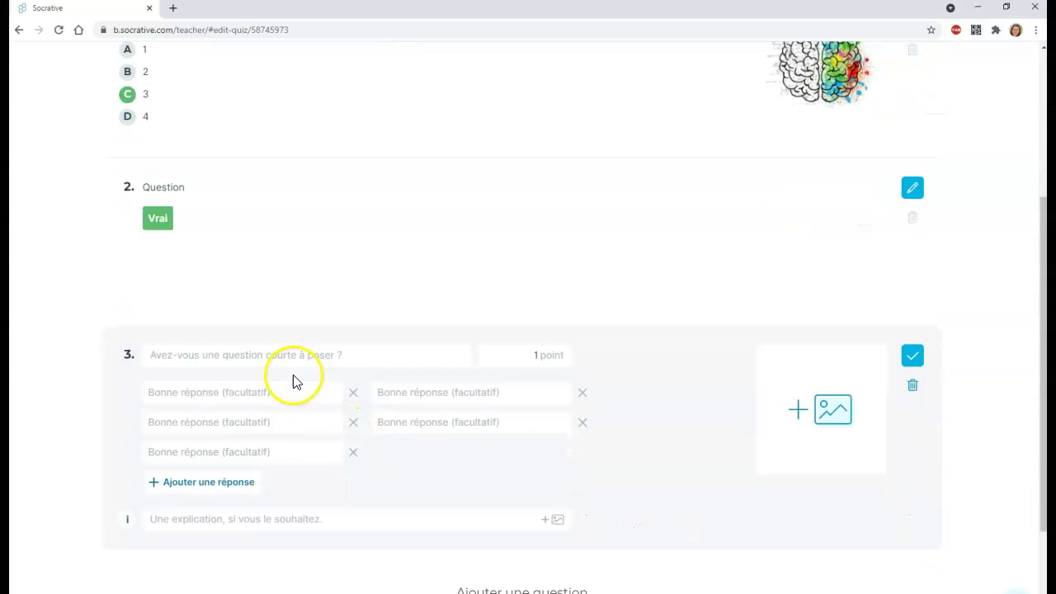
click(279, 357)
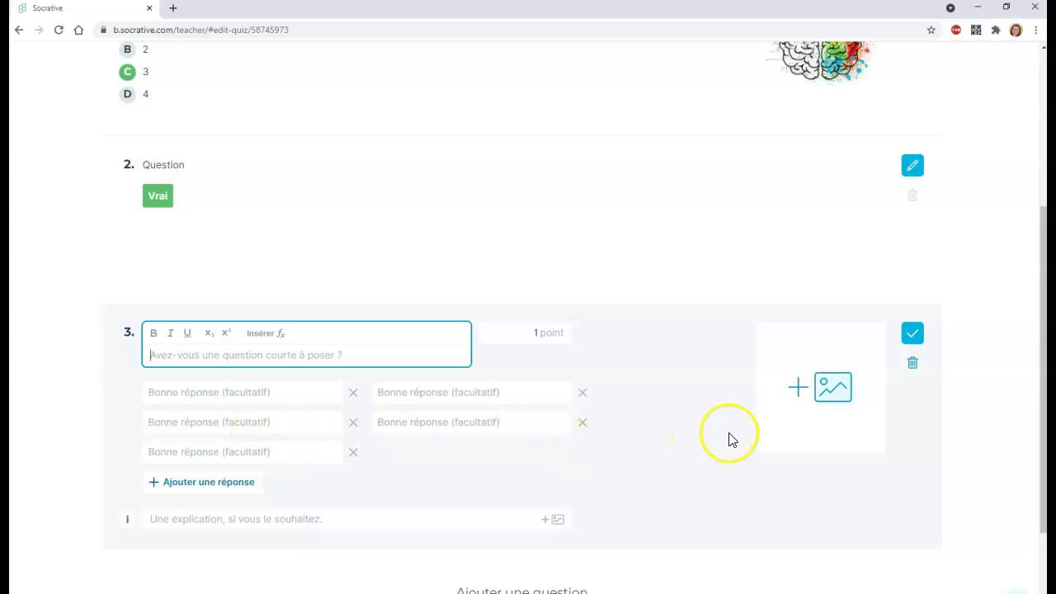
scroll(729, 438, down, 2)
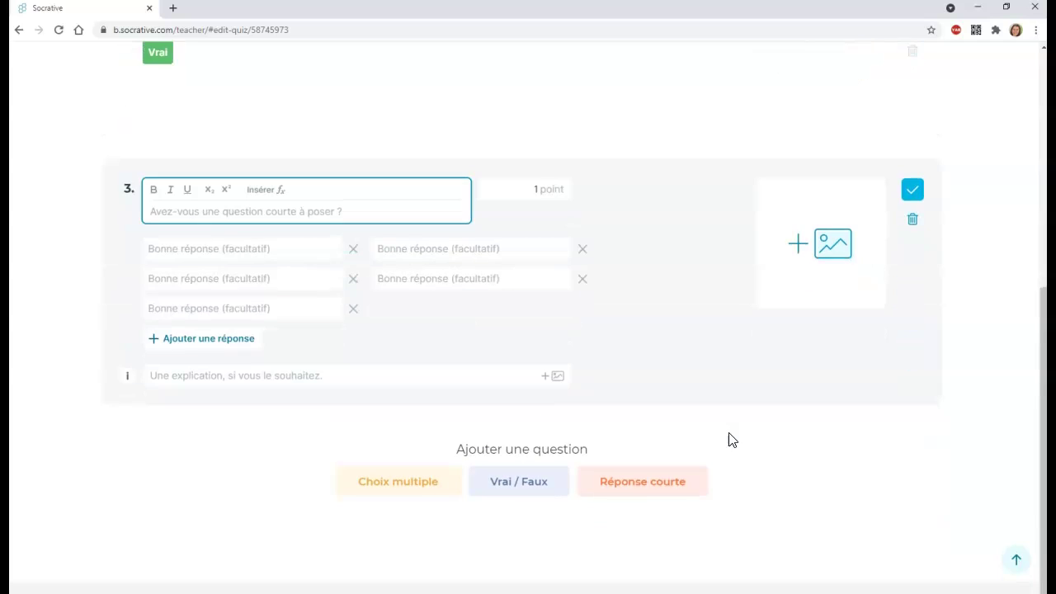
Highlight part of the quiz's SOC sharing code, and save and exit the quiz.
scroll(731, 435, up, 5)
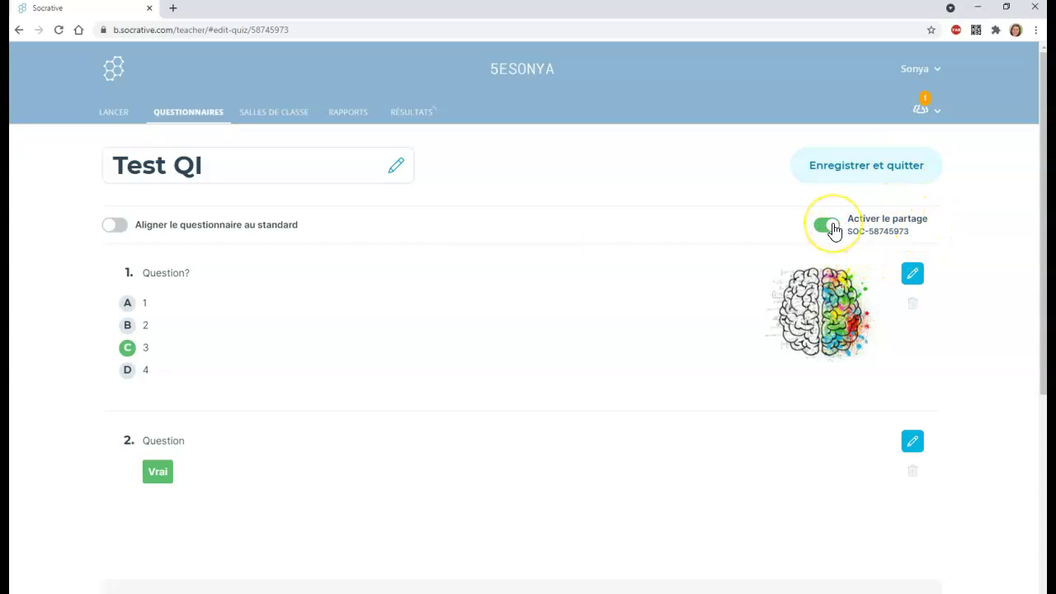
click(889, 231)
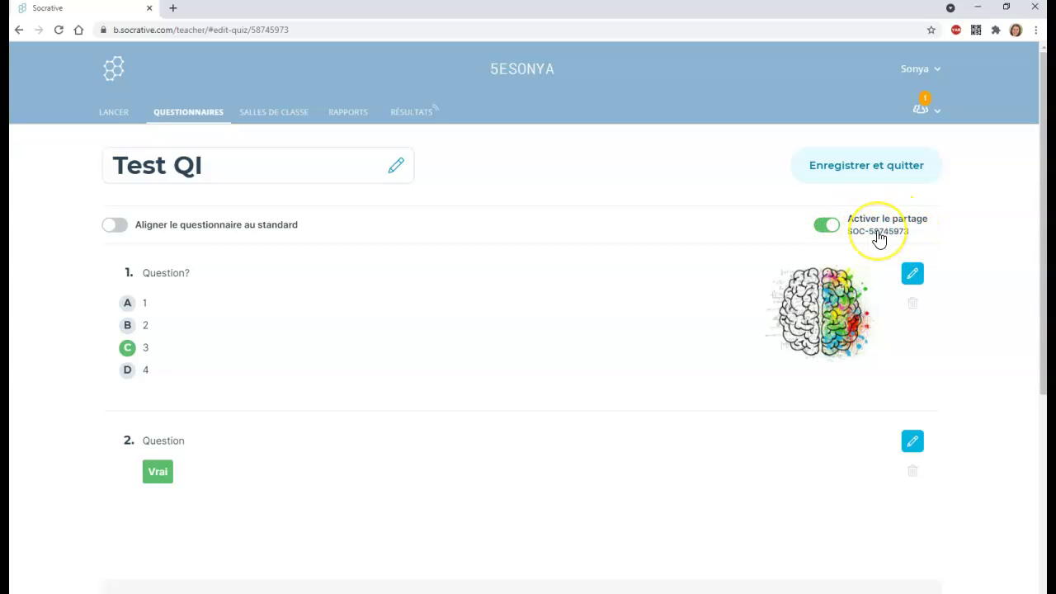
drag(923, 229, 872, 237)
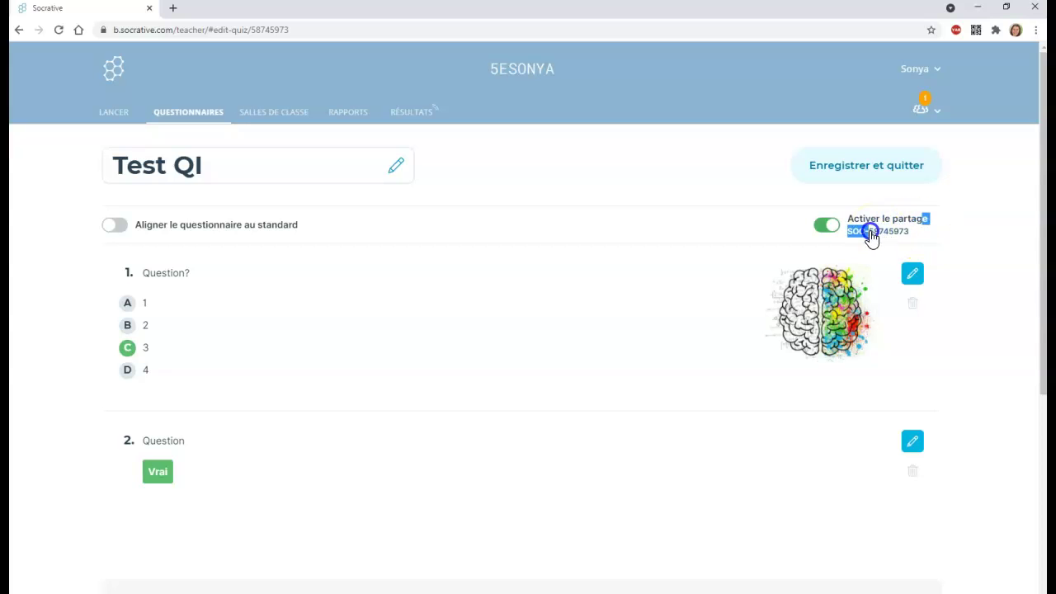
click(877, 169)
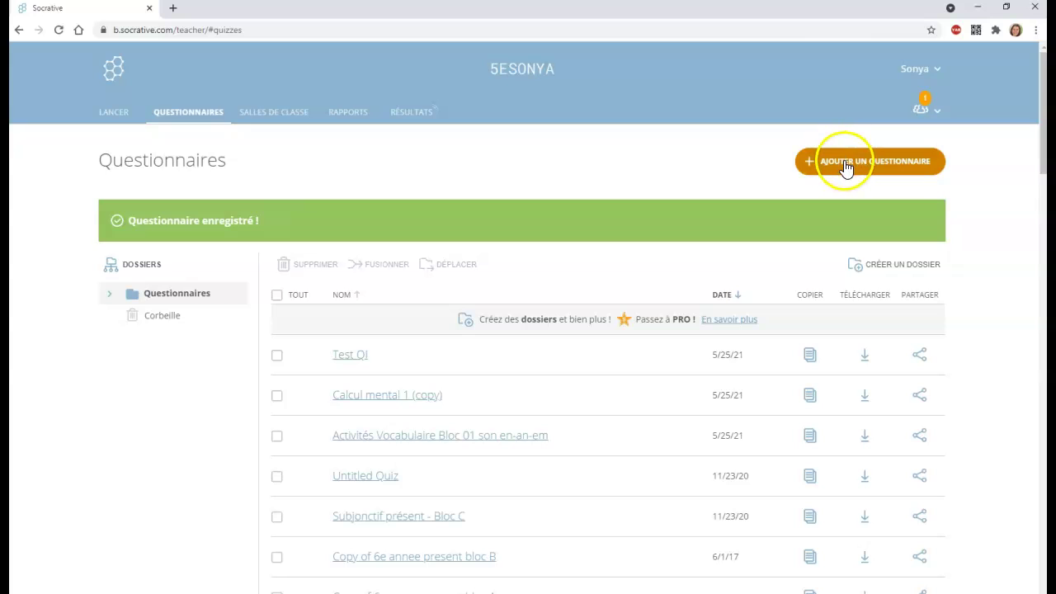
Import another teacher's shared questionnaire into the account using the sharing code SOC-15405576.
click(846, 166)
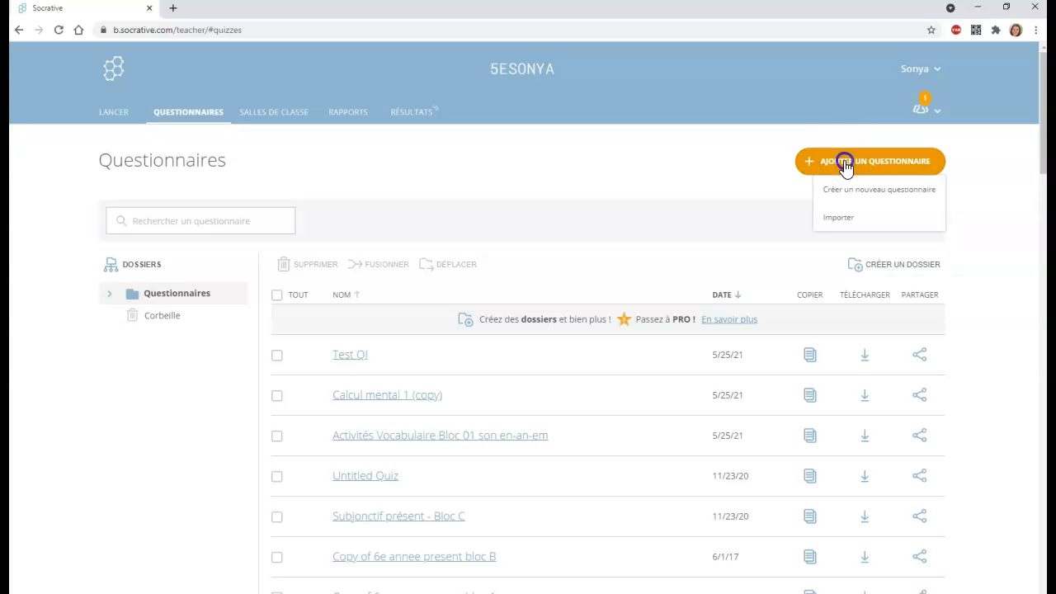
click(839, 219)
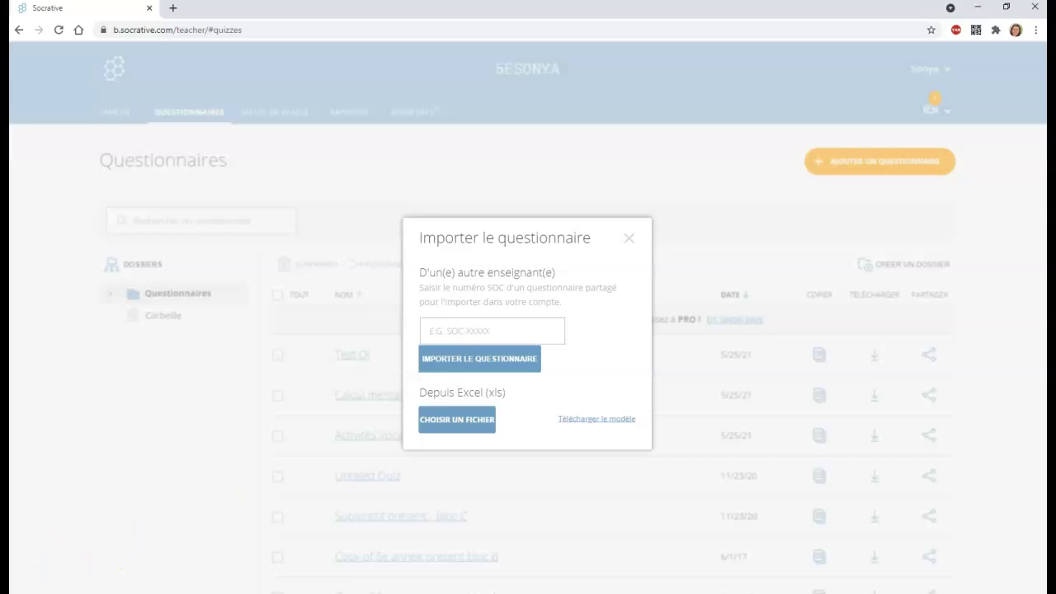
text(SOC-15405976)
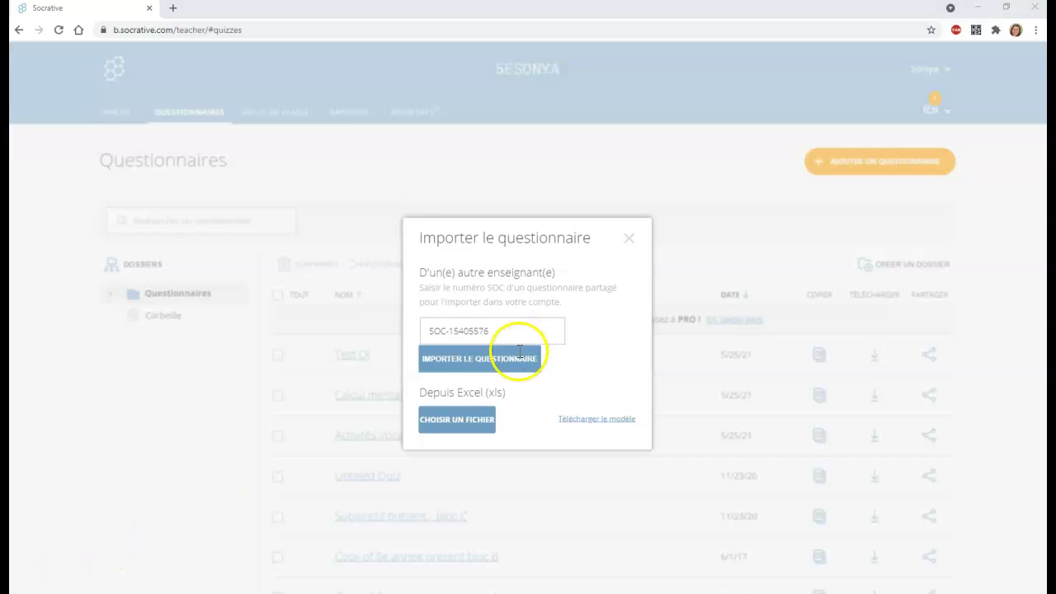
click(458, 363)
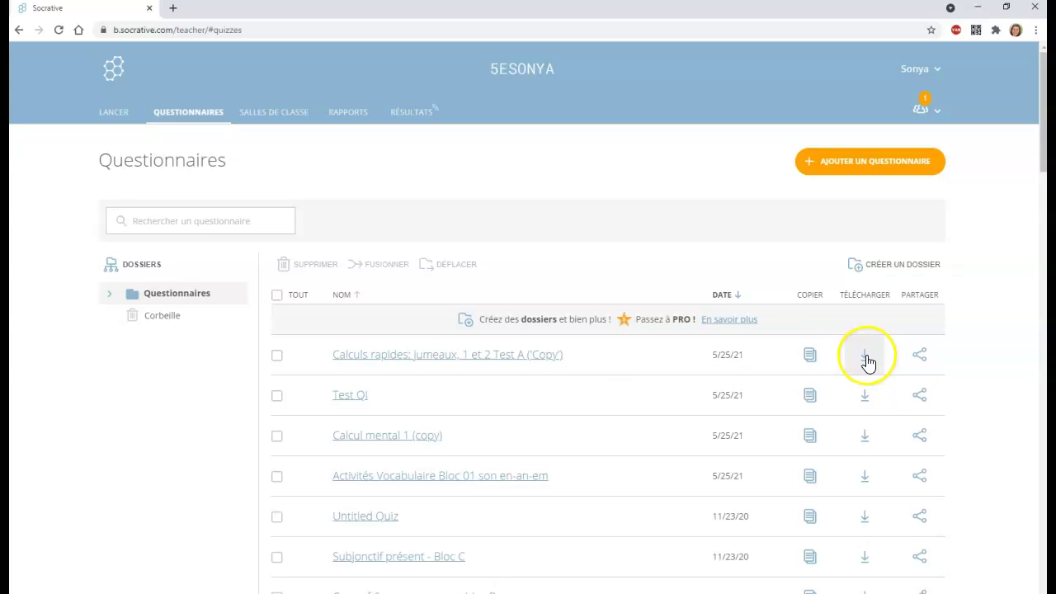
Open the imported quiz "Calculs rapides: jumeaux, 1 et 2 Test A ('Copy')" and check its first question in edit mode without changing it.
click(525, 360)
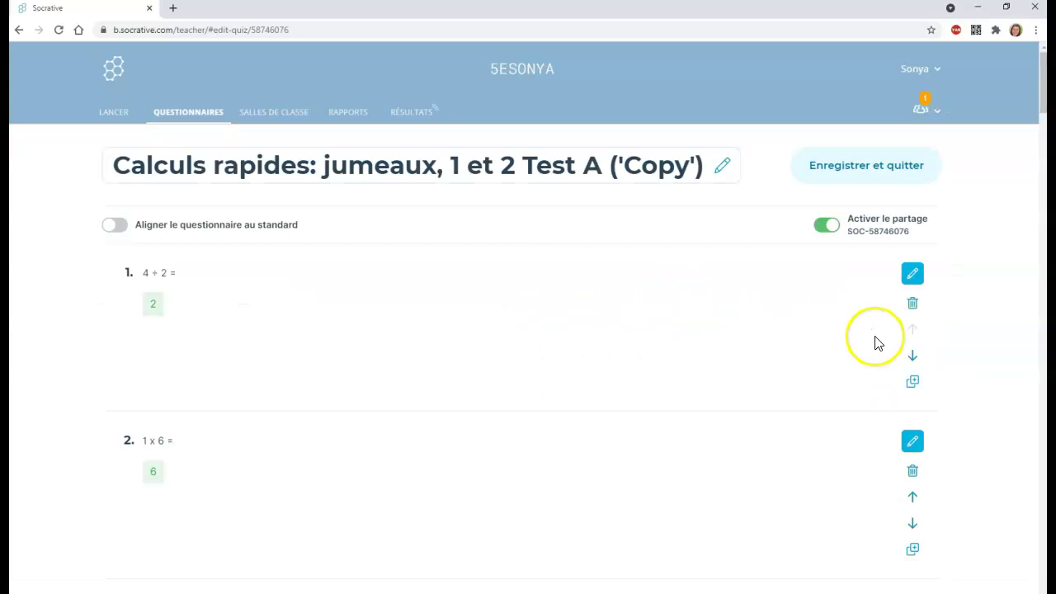
click(912, 275)
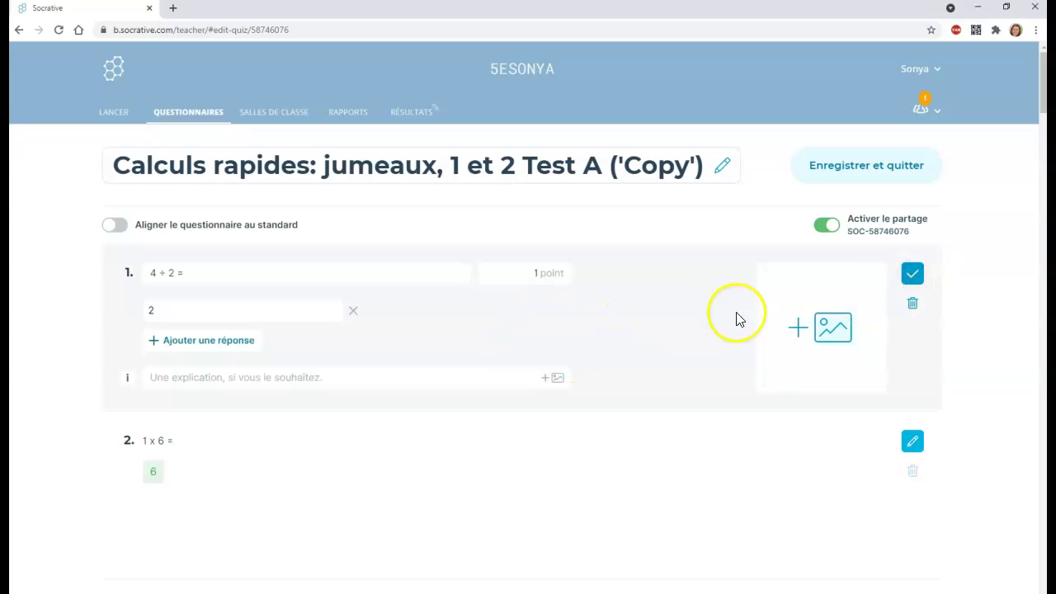
click(913, 274)
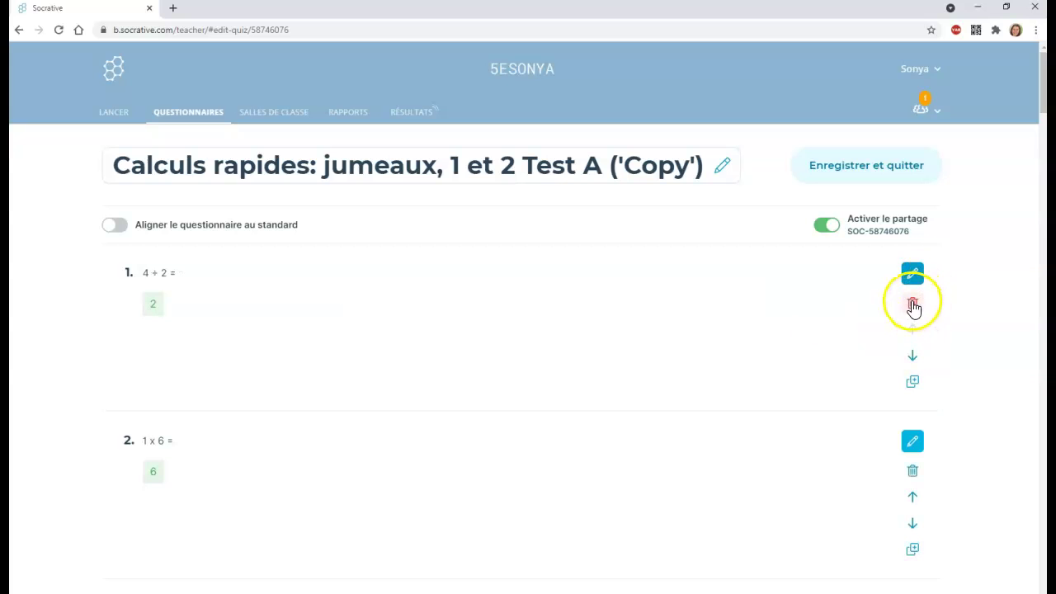
Move the first question, "4 ÷ 2 =", down one place so that it follows "1 x 6 =".
scroll(913, 312, down, 1)
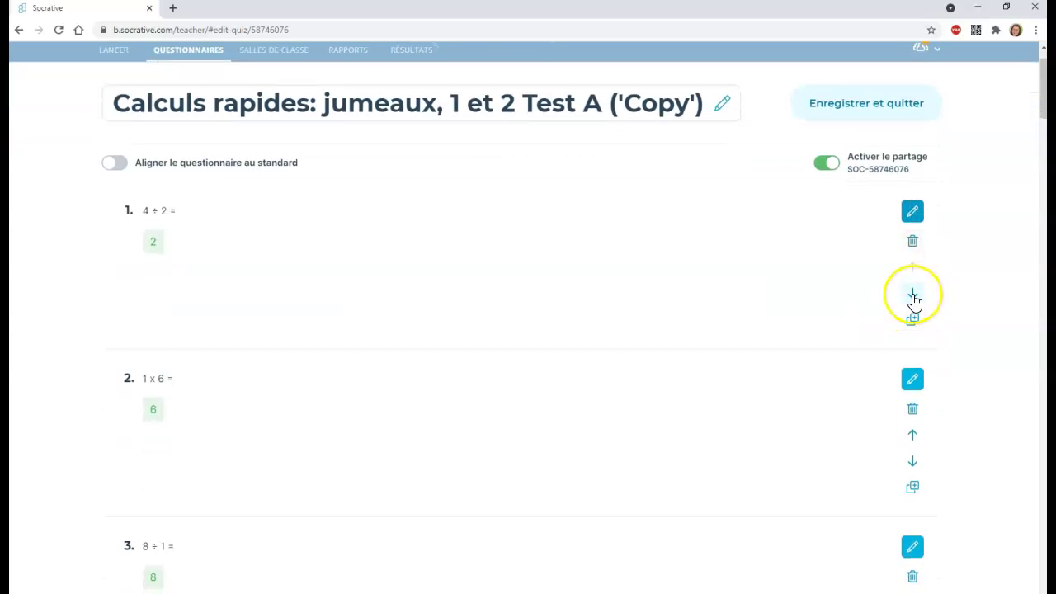
click(913, 295)
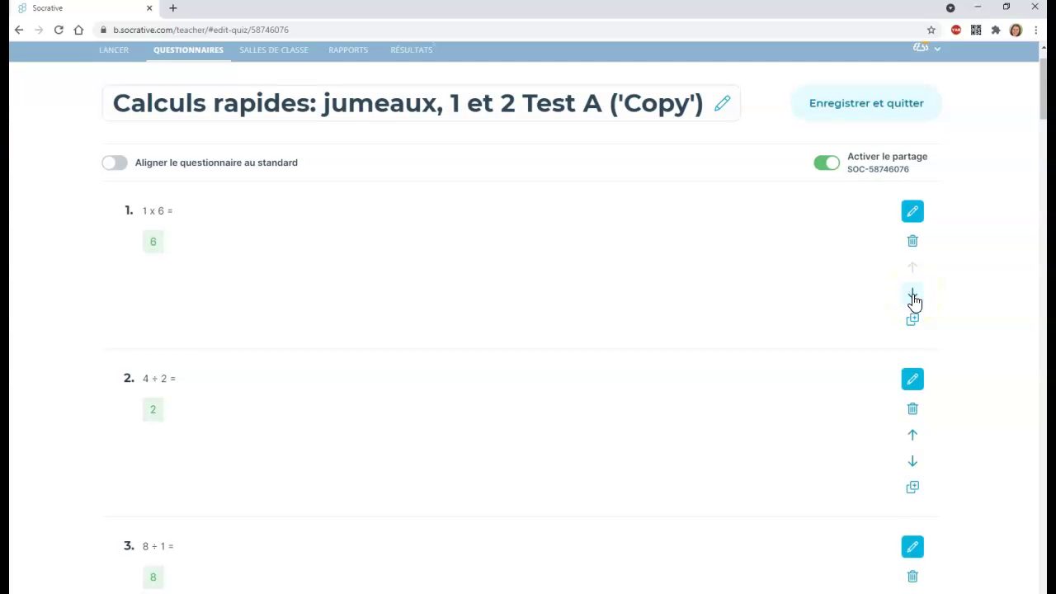